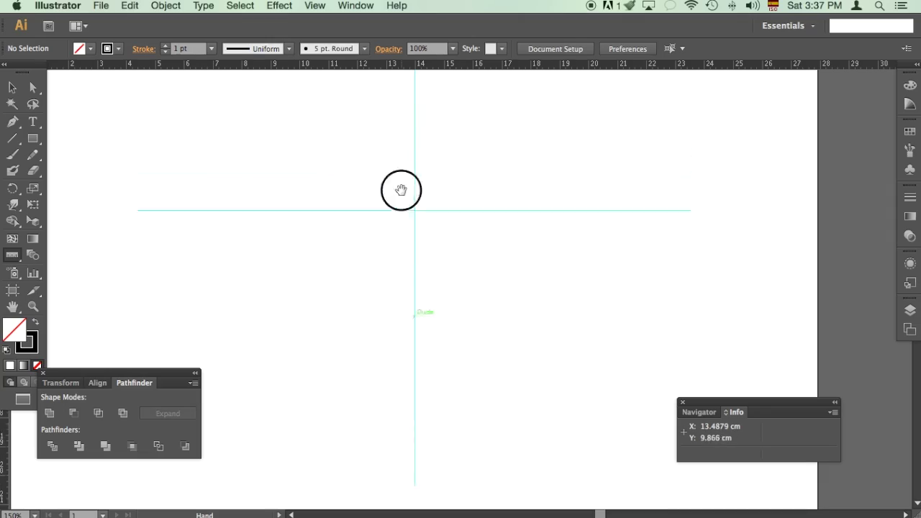
Step: Draw a 10-sided polygon of radius 3.45 cm centred on the guide crossing
drag(32, 139, 93, 184)
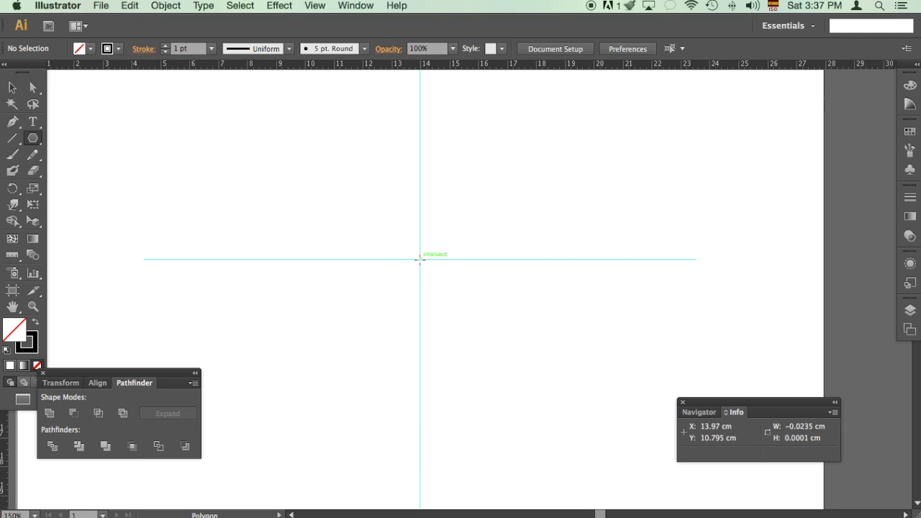
click(420, 259)
click(183, 191)
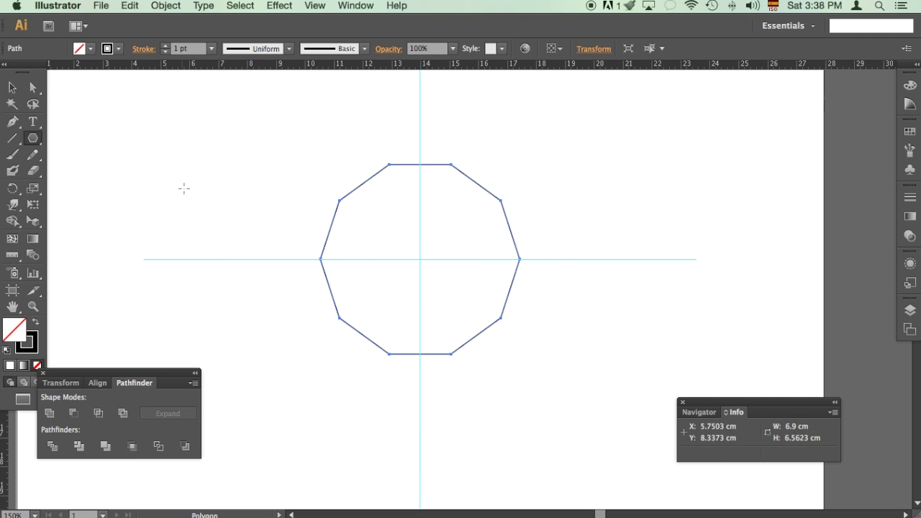
Step: Draw a rectangle hanging below the decagon's bottom edge
key(m)
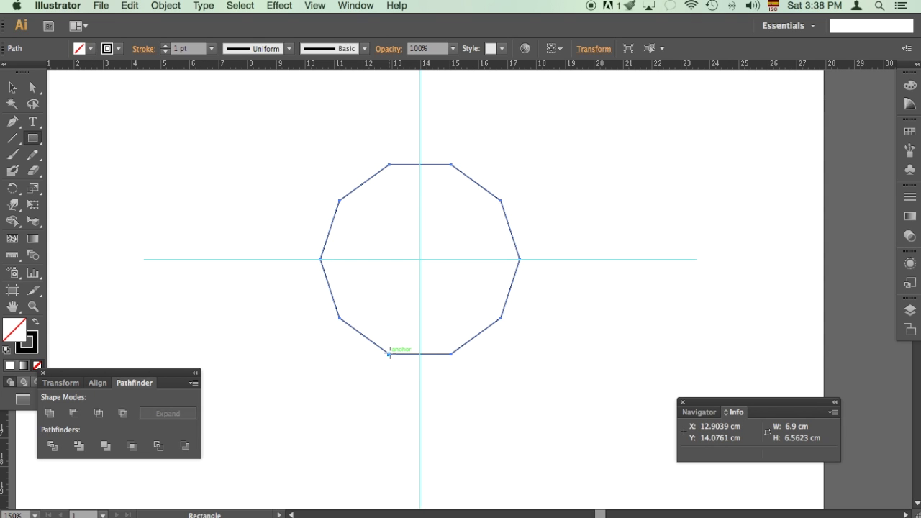
drag(389, 354, 451, 456)
key(super+equal)
key(super+equal)
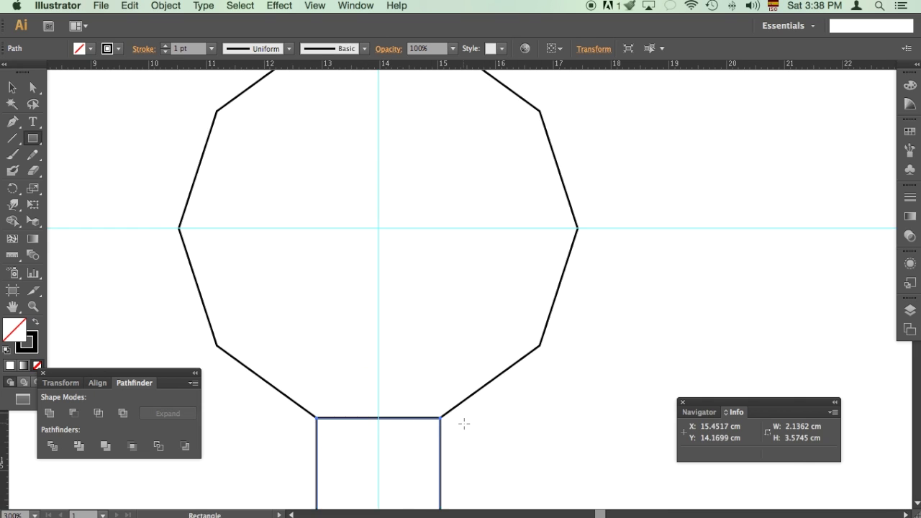
scroll(470, 214, down, 5)
Step: Line up the rectangle's edges with the decagon's bottom corners and lengthen it downward
key(v)
click(447, 401)
scroll(447, 401, down, 3)
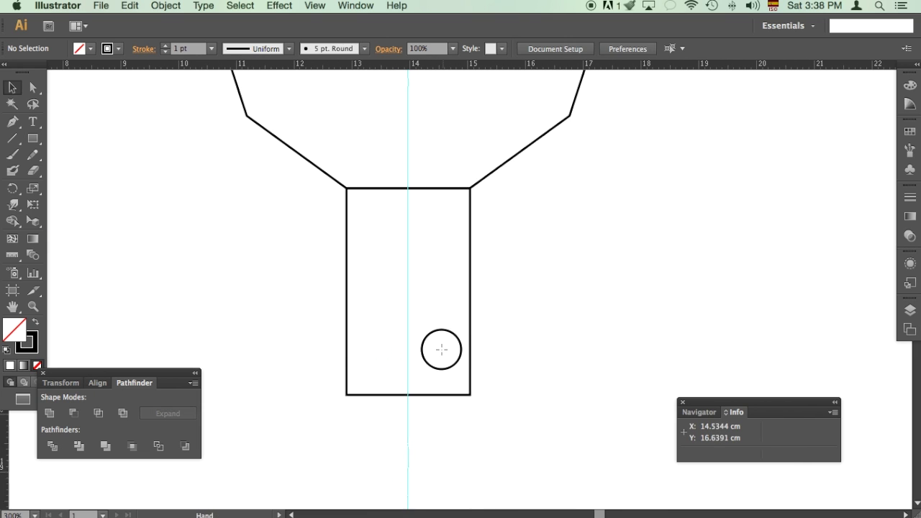
click(471, 309)
drag(472, 309, 469, 200)
drag(348, 310, 346, 200)
scroll(421, 365, down, 1)
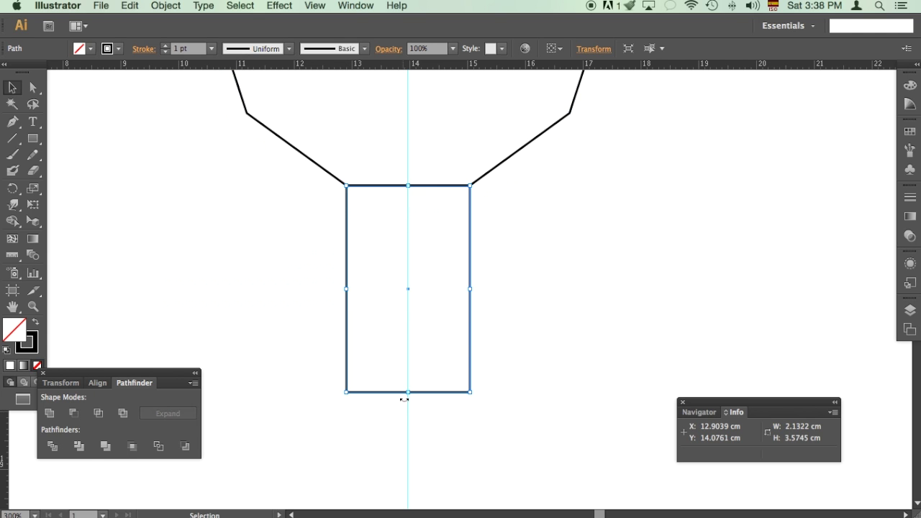
drag(408, 390, 413, 420)
Step: Draw a narrow strip along the rectangle's right side and taper its outer edge shorter
click(544, 276)
key(m)
drag(470, 186, 503, 420)
key(a)
click(503, 419)
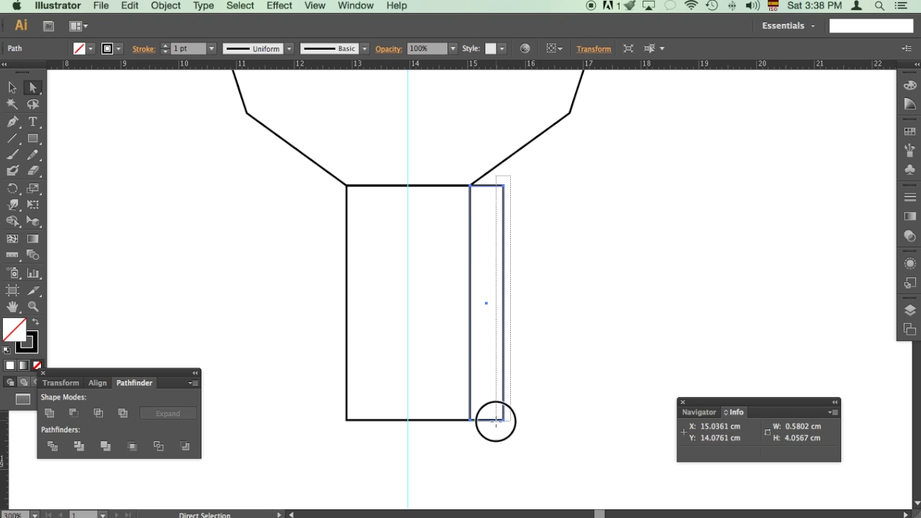
key(s)
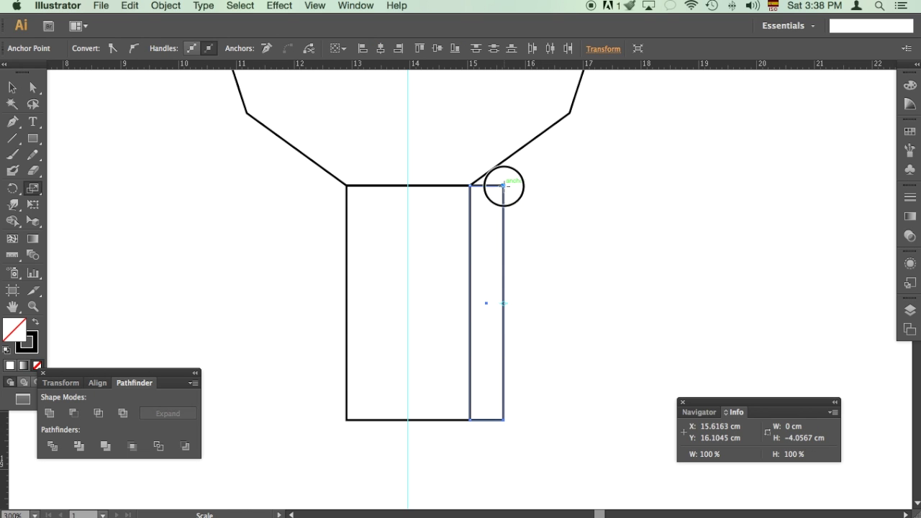
drag(504, 186, 504, 236)
Step: Stretch the rectangle's top past the decagon edge and unite it with the flap into one panel
key(v)
click(362, 458)
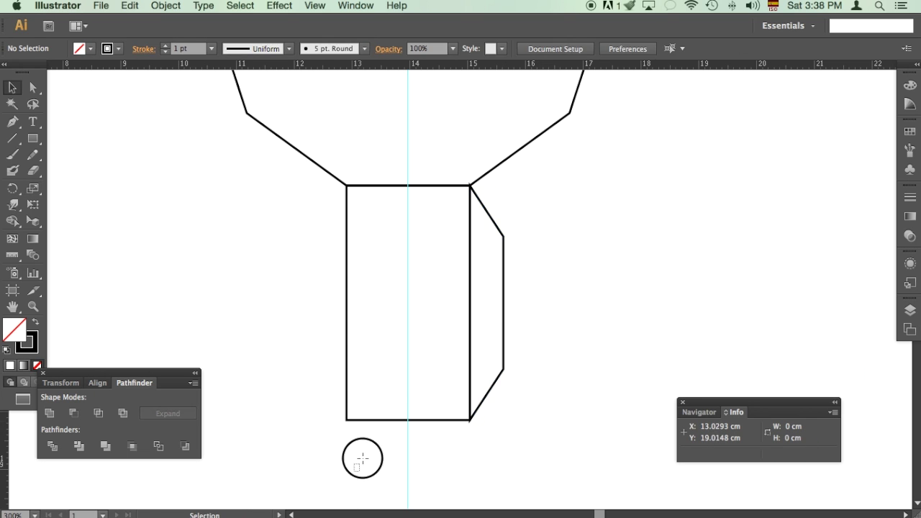
drag(362, 458, 410, 161)
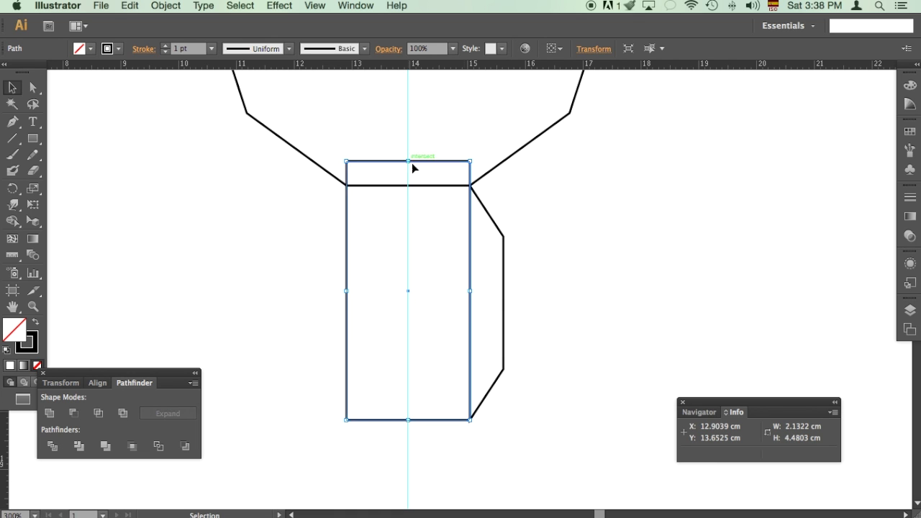
drag(587, 257, 440, 333)
click(49, 413)
click(188, 288)
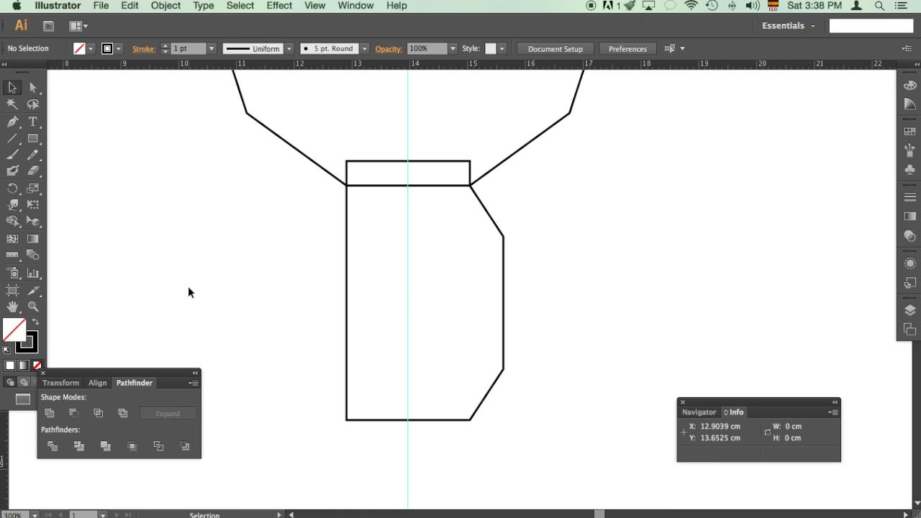
key(super+minus)
key(super+minus)
drag(283, 311, 218, 418)
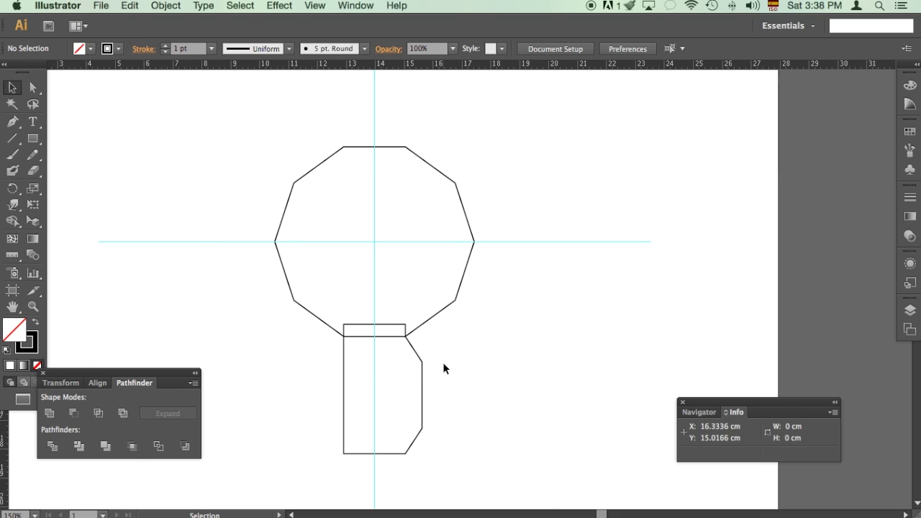
Step: Rotate copies of the panel every 36° around the guide crossing to ring the decagon
click(420, 387)
key(r)
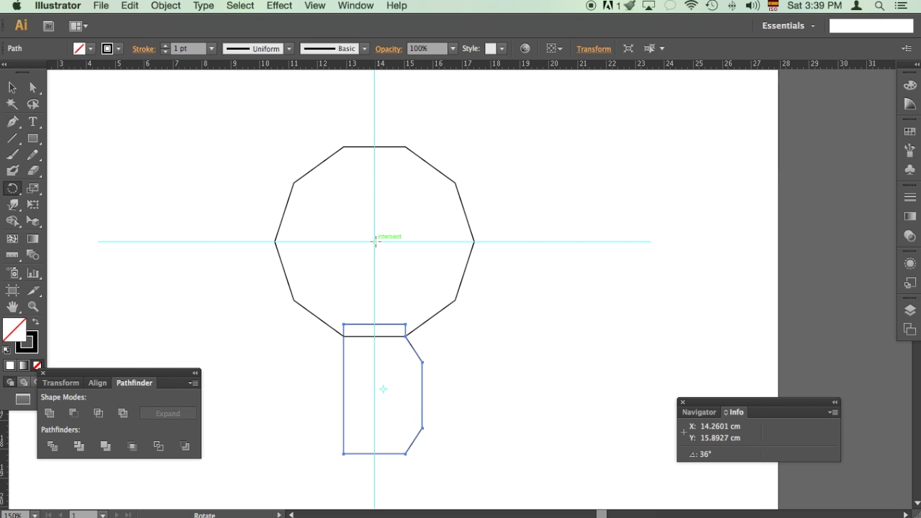
alt+click(375, 241)
click(455, 268)
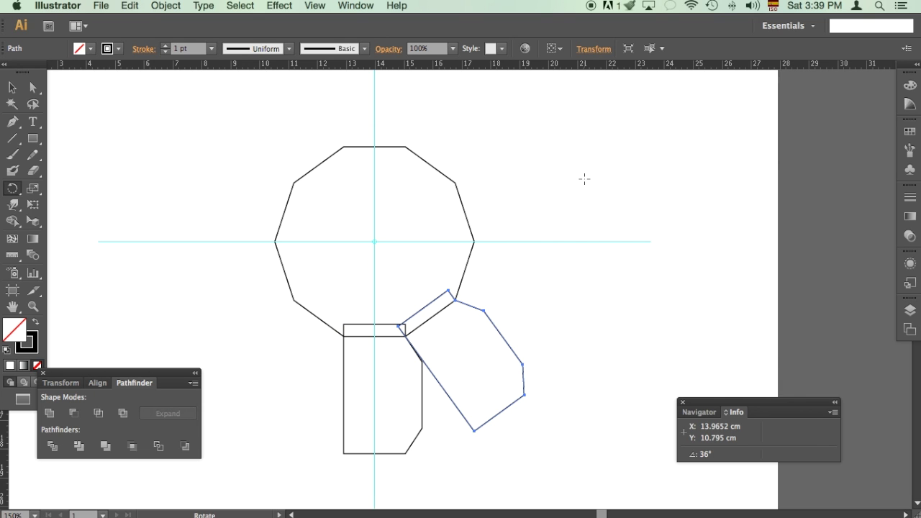
key(super+d)
key(super+d)
key(super+d)
key(super+d)
key(super+d)
key(super+d)
key(super+d)
key(super+d)
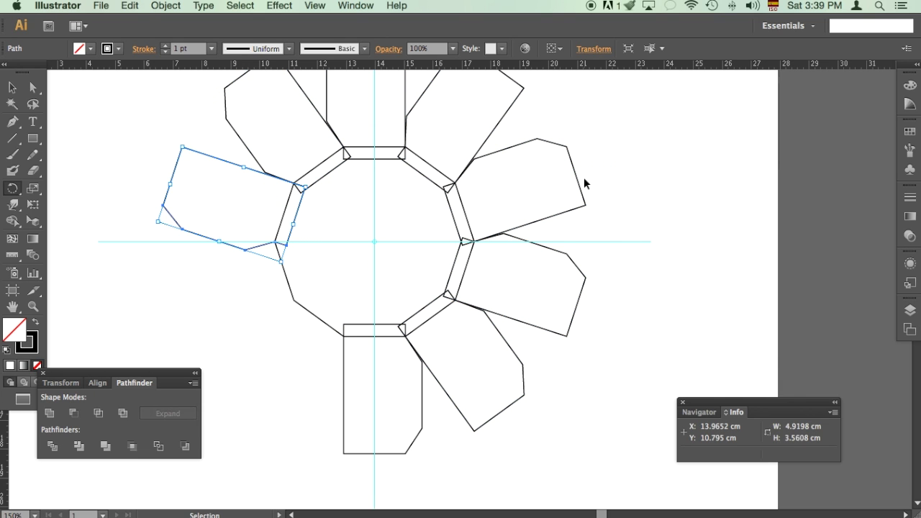
Step: Unite all ten panels into one flower-shaped outline
key(v)
drag(637, 119, 255, 367)
click(49, 413)
click(116, 257)
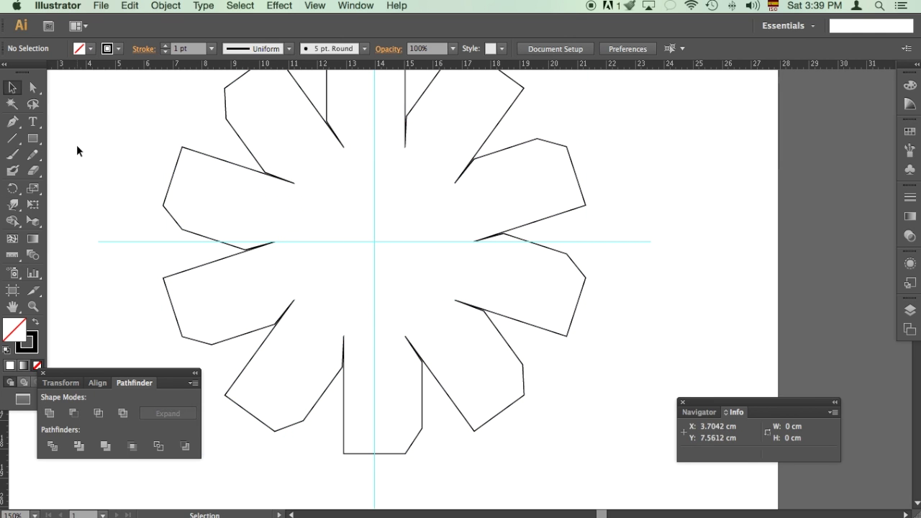
drag(33, 138, 72, 187)
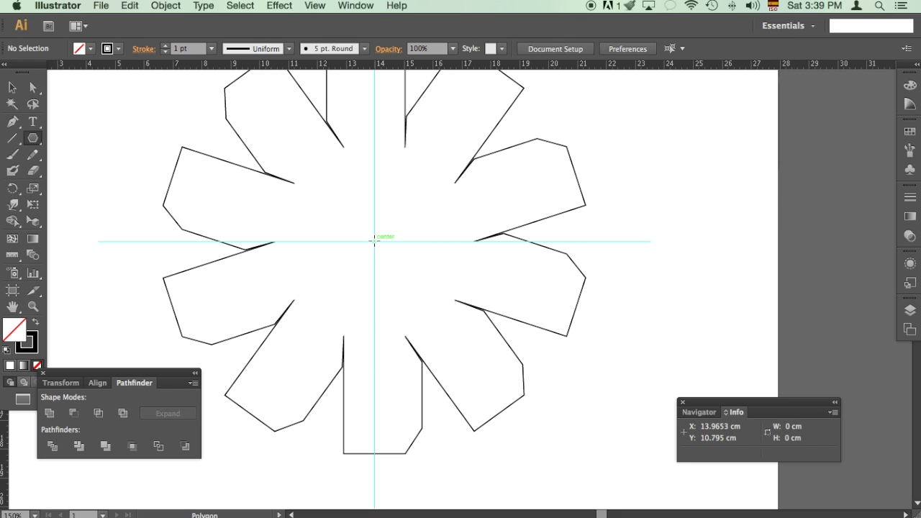
Step: Draw a new ten-sided polygon at the guide crossing as the central fold outline
click(374, 241)
text(10)
click(212, 197)
key(v)
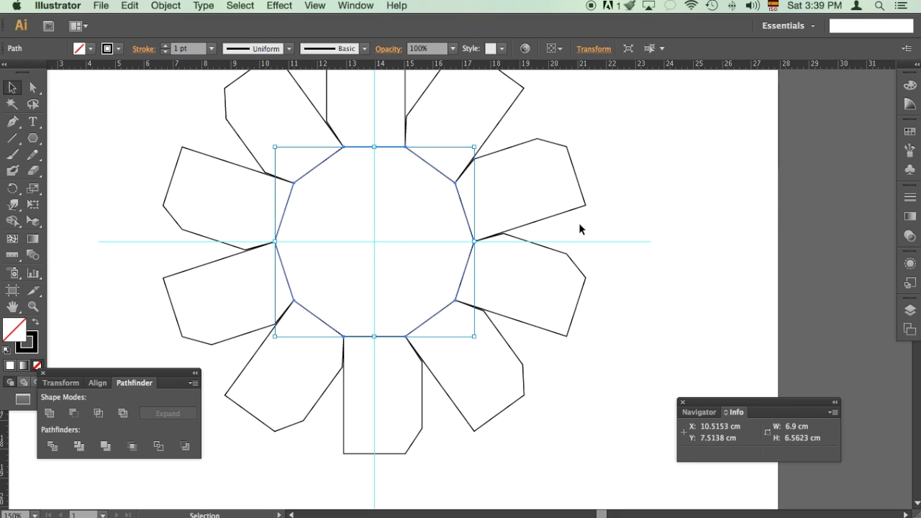
Step: Draw a vertical fold line down the bottom panel and repeat it every 36° around the centre
click(12, 139)
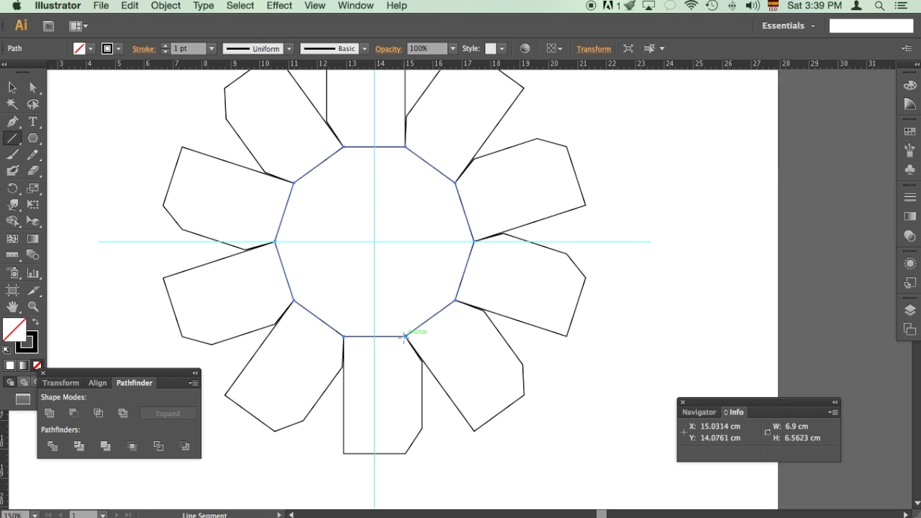
drag(405, 336, 405, 453)
key(v)
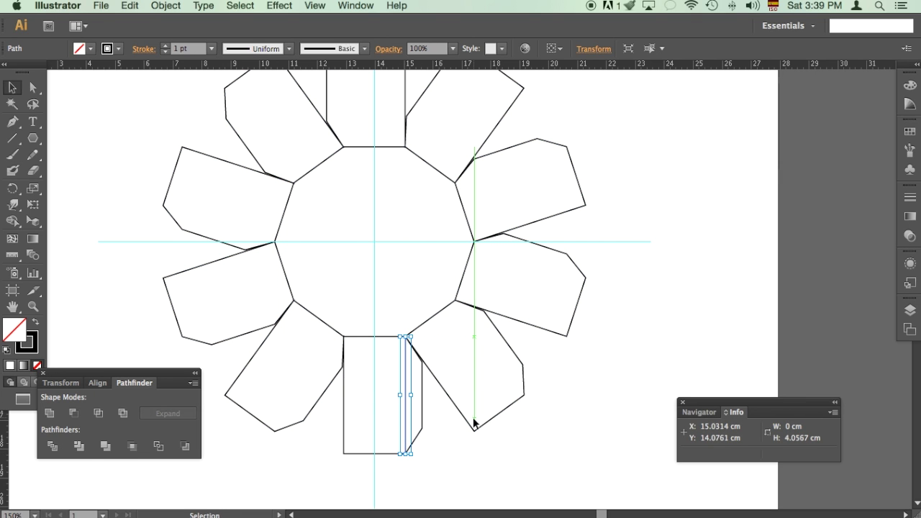
key(r)
alt+click(374, 241)
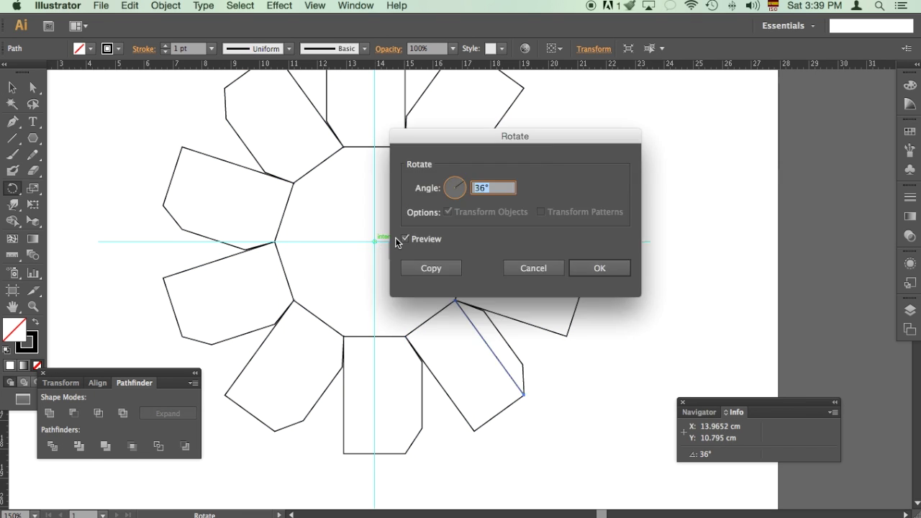
click(432, 267)
key(ctrl+d)
key(ctrl+d)
key(ctrl+d)
key(ctrl+d)
key(ctrl+d)
key(ctrl+d)
key(ctrl+d)
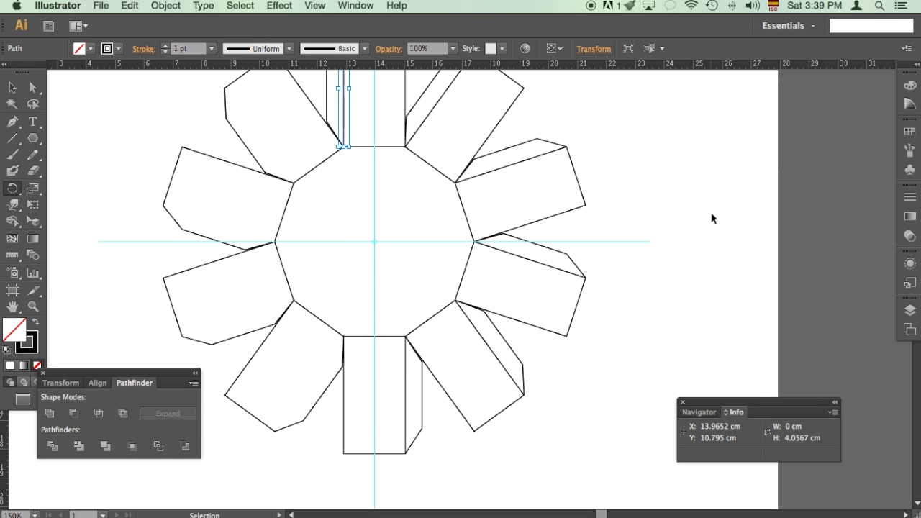
key(v)
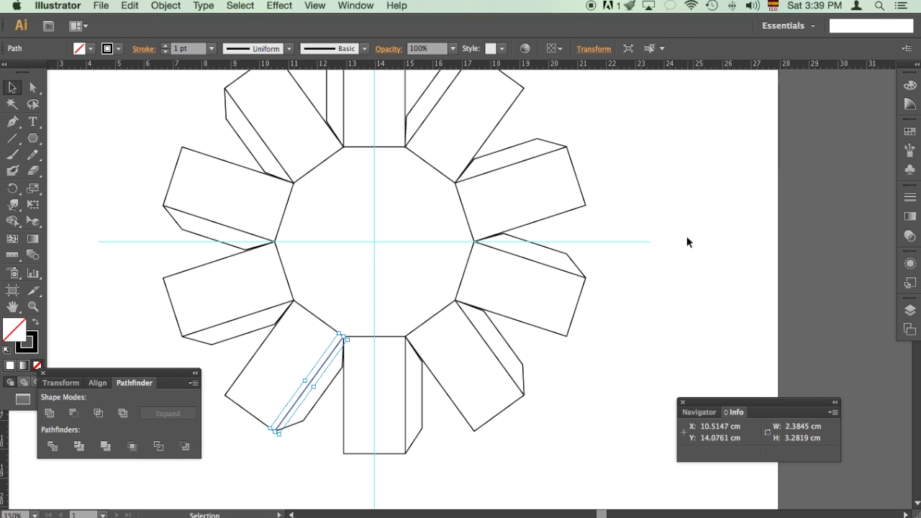
click(687, 242)
Step: Draw a circle about 3.4 cm across centred on the guide crossing inside the decagon
key(l)
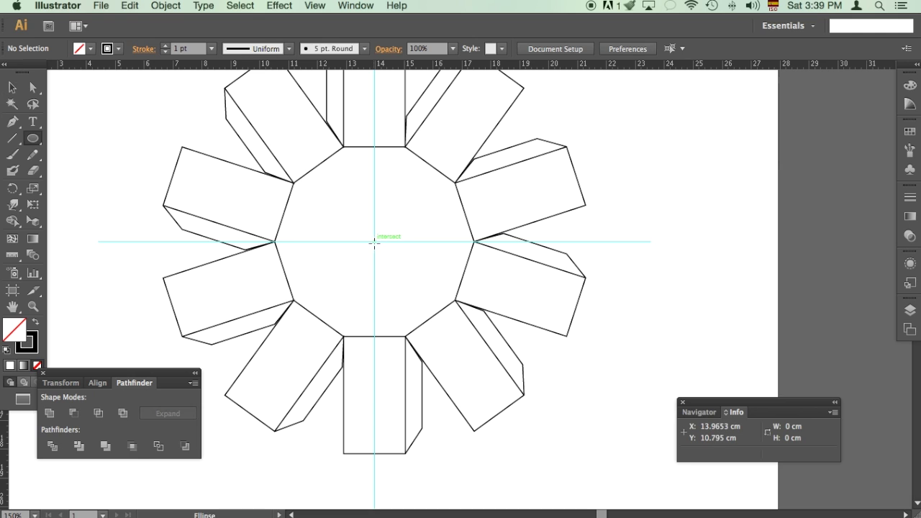
drag(375, 243, 405, 292)
key(v)
click(697, 218)
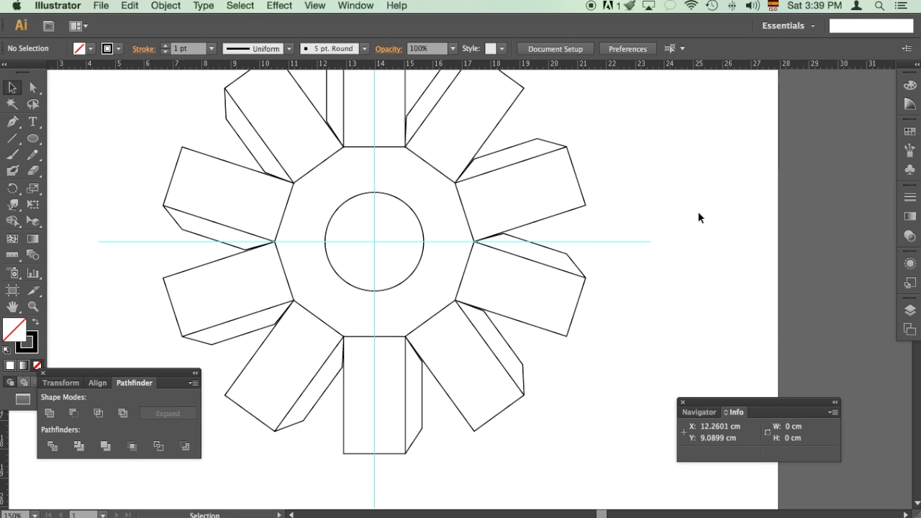
key(super+minus)
key(super+minus)
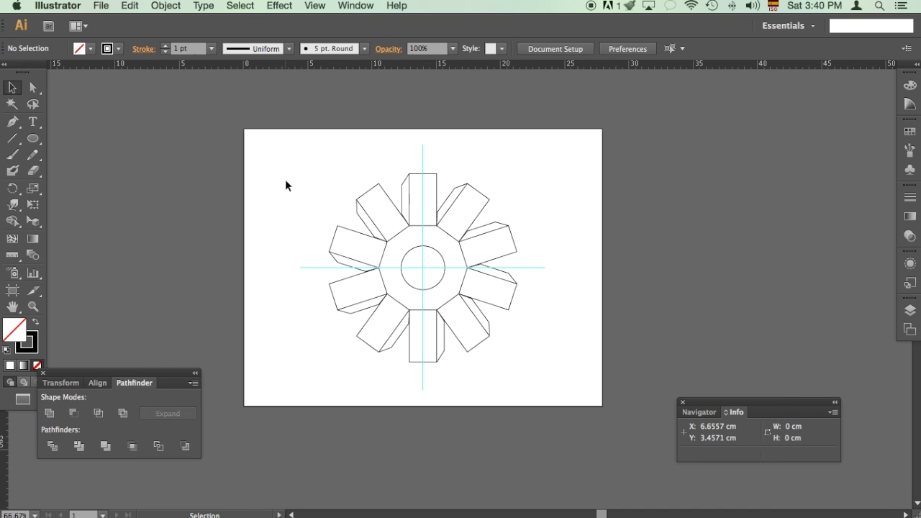
key(super+equal)
key(super+equal)
key(super+equal)
Step: Scale out a larger concentric copy of the centre circle
drag(286, 179, 381, 214)
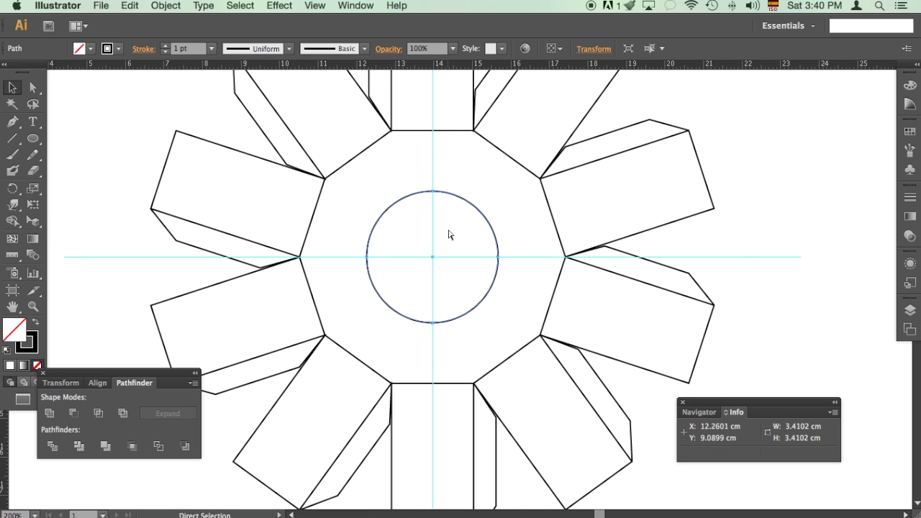
click(486, 223)
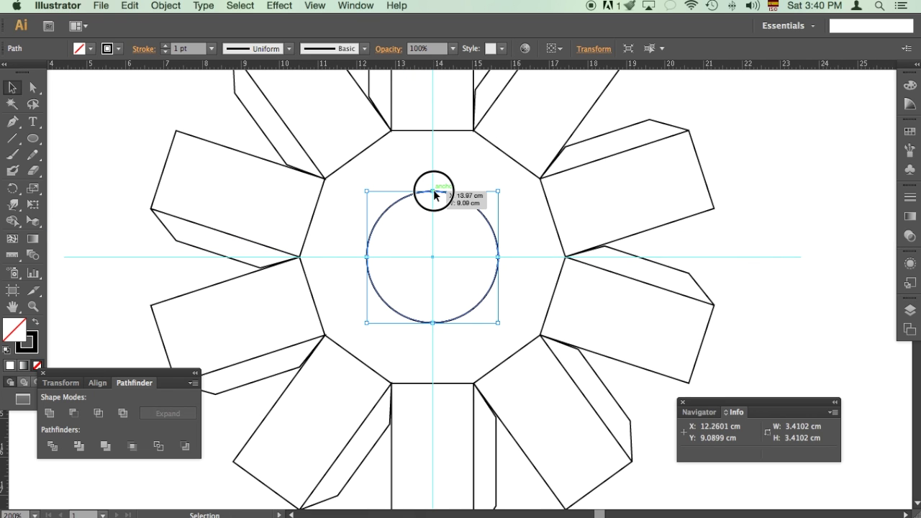
drag(434, 193, 440, 172)
click(718, 210)
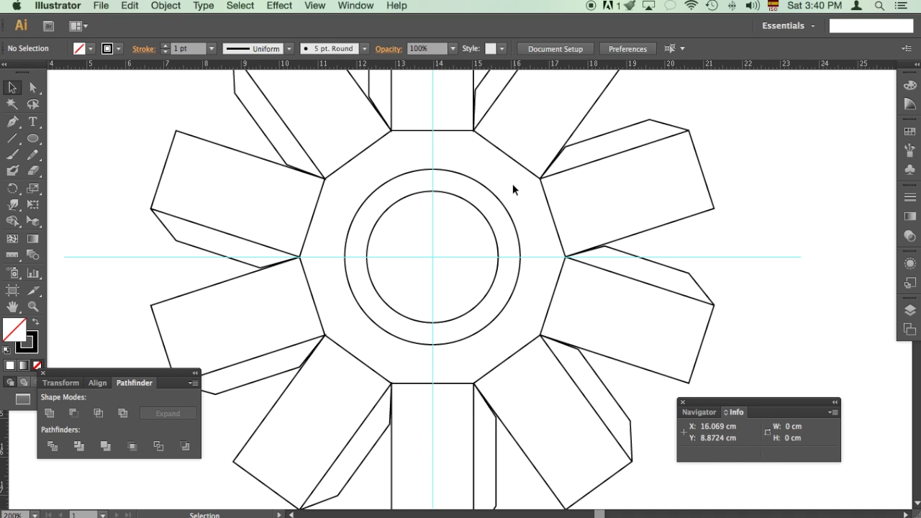
Step: Draw a horizontal line above the inner circle and mirror a copy below it
click(12, 138)
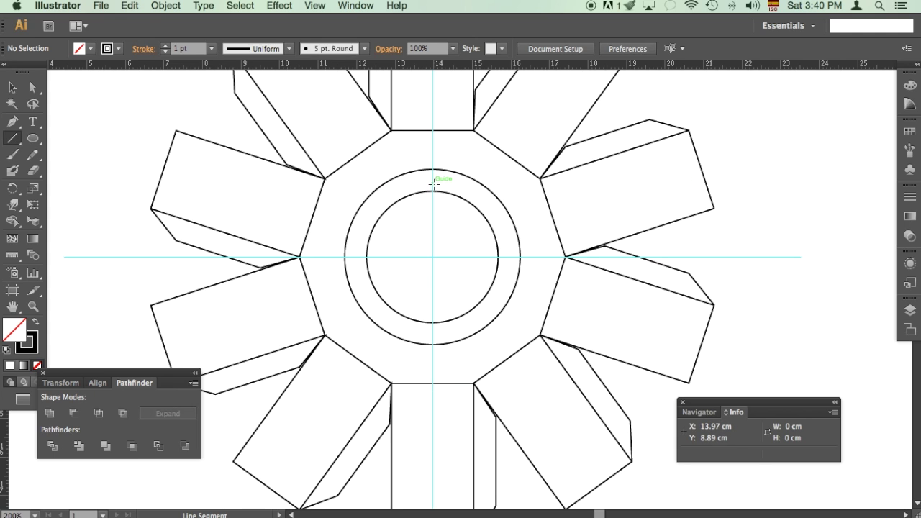
drag(496, 183, 495, 182)
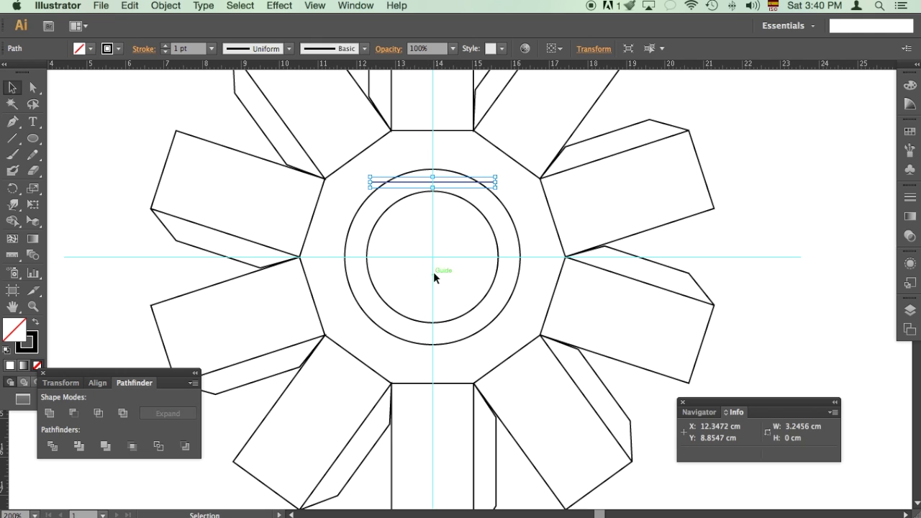
key(o)
drag(502, 286, 502, 336)
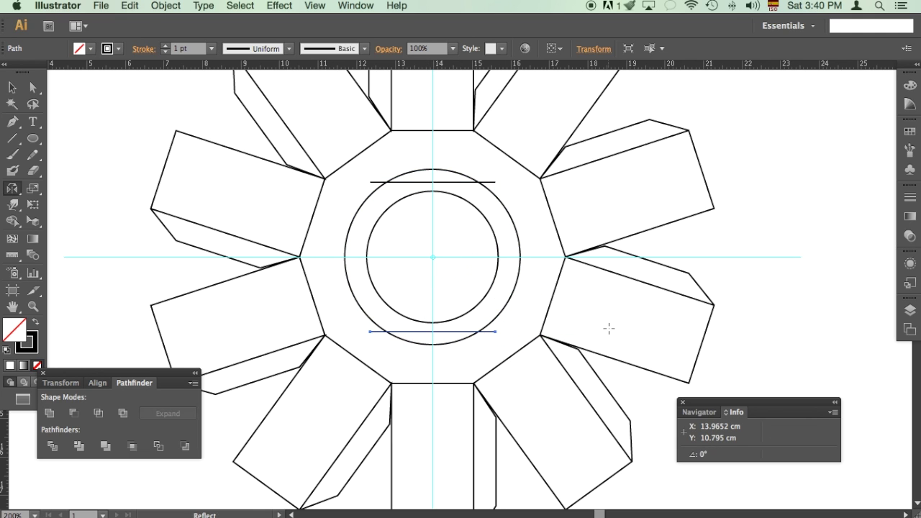
click(387, 231)
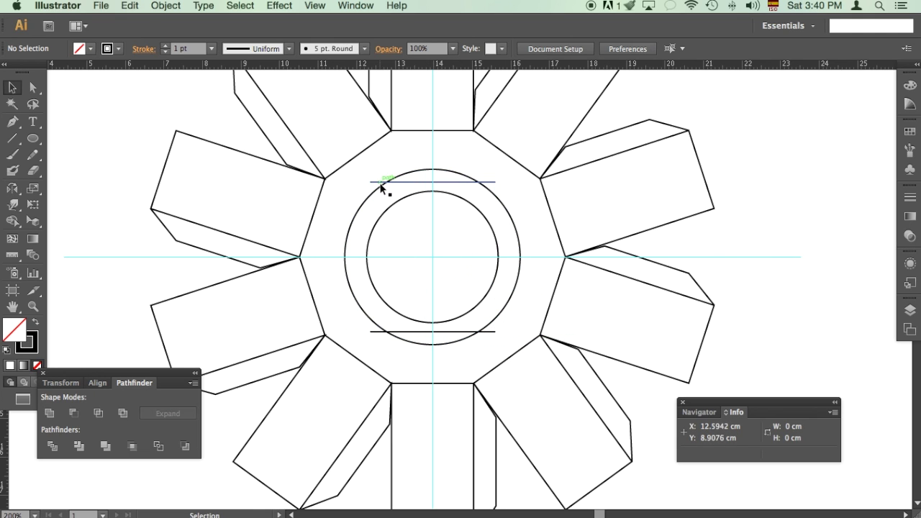
Step: Shorten both bars to 2.77 cm and move the 4.55 cm circle right of the decagon
click(494, 182)
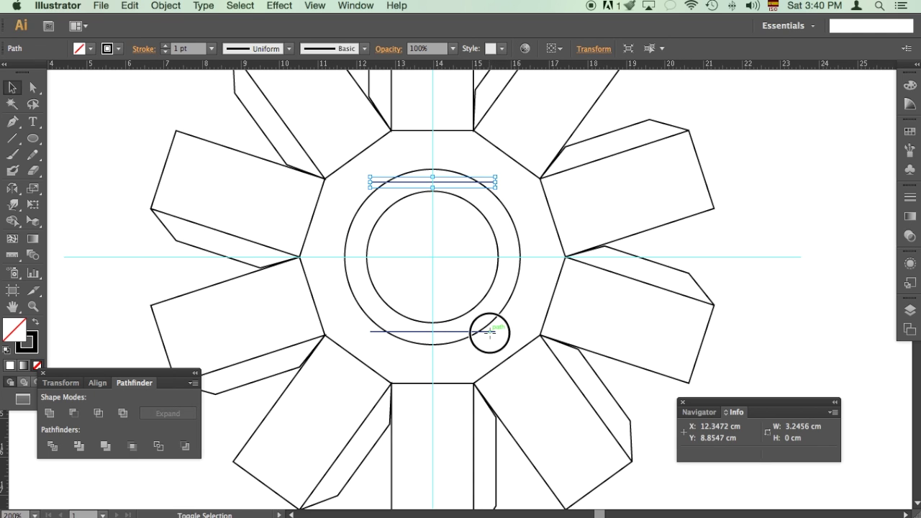
shift+click(489, 332)
drag(496, 256, 489, 257)
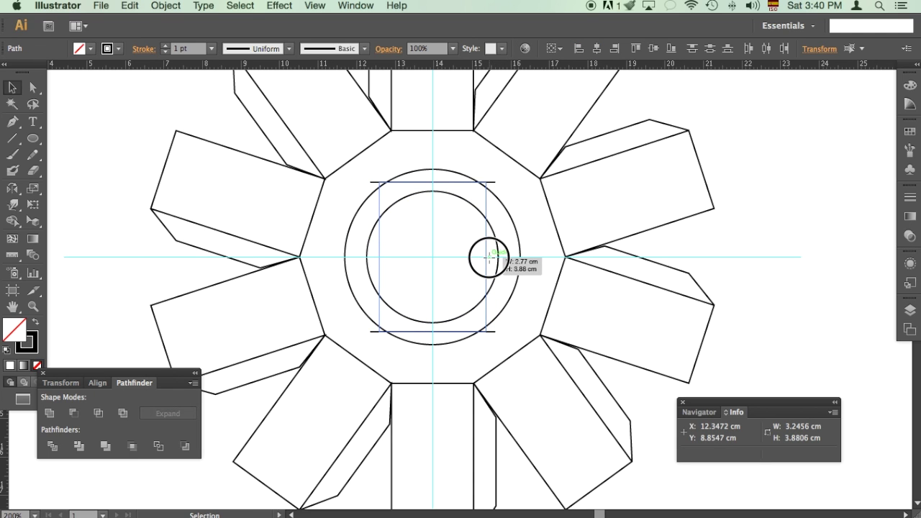
click(705, 241)
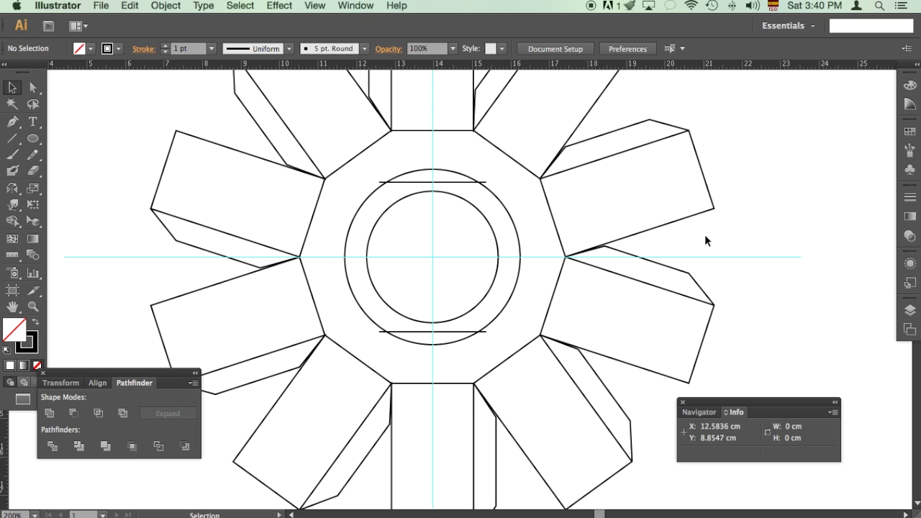
key(super+0)
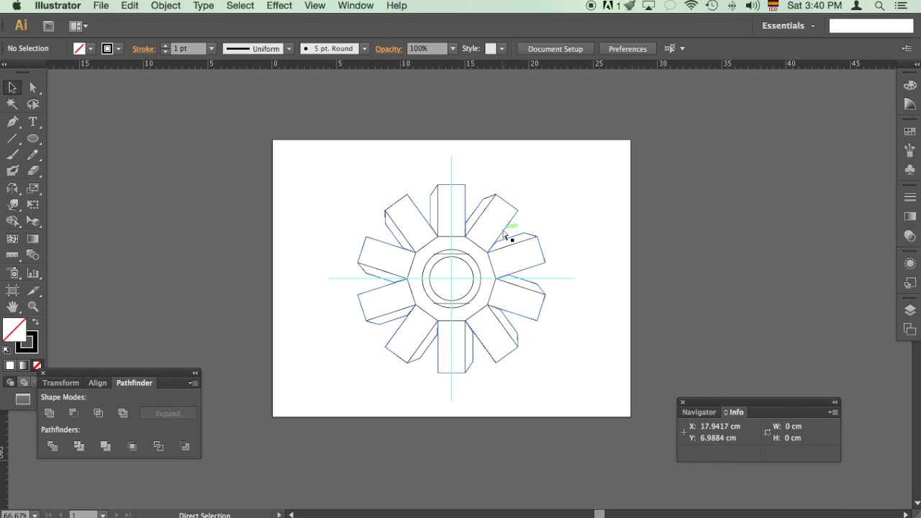
drag(479, 274, 616, 301)
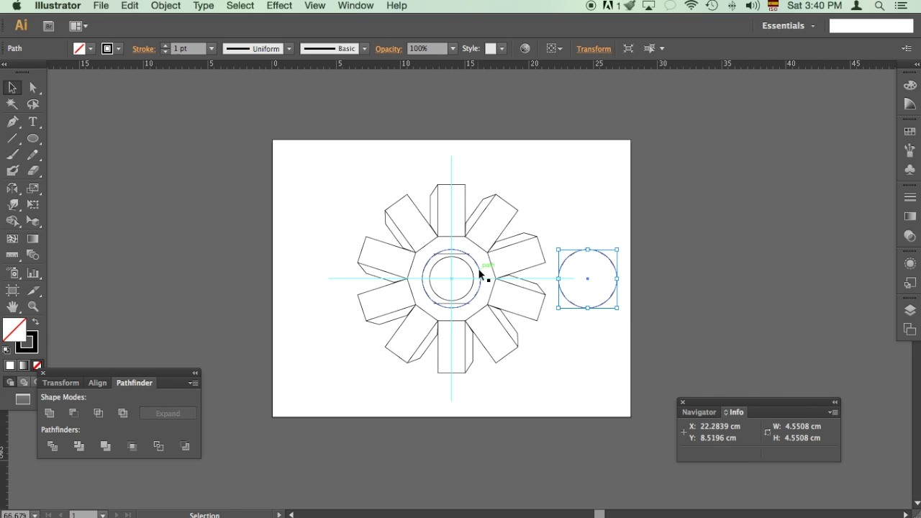
Step: Move the separate circle up to the artboard's top-right corner
click(585, 249)
drag(591, 243, 575, 153)
click(626, 197)
key(super+equal)
key(super+equal)
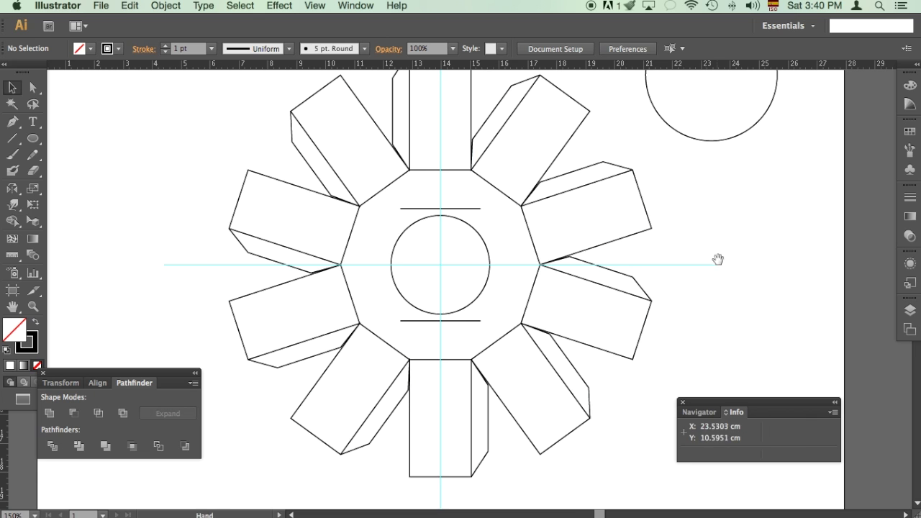
drag(717, 259, 585, 364)
drag(710, 402, 762, 406)
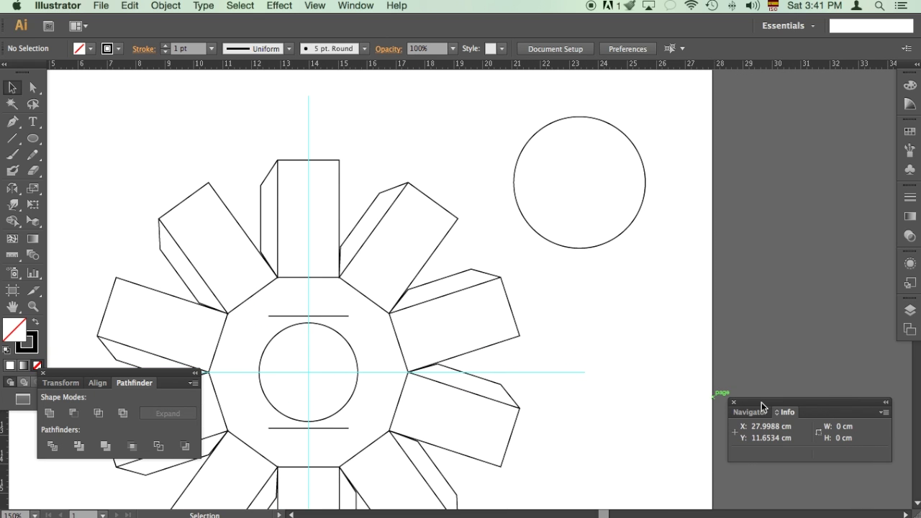
Step: Draw a thin ellipse beside the circle for the heart shape, discarding a stray small one
key(l)
mouse_move(597, 354)
mouse_down()
mouse_move(636, 405)
mouse_move(649, 407)
mouse_up()
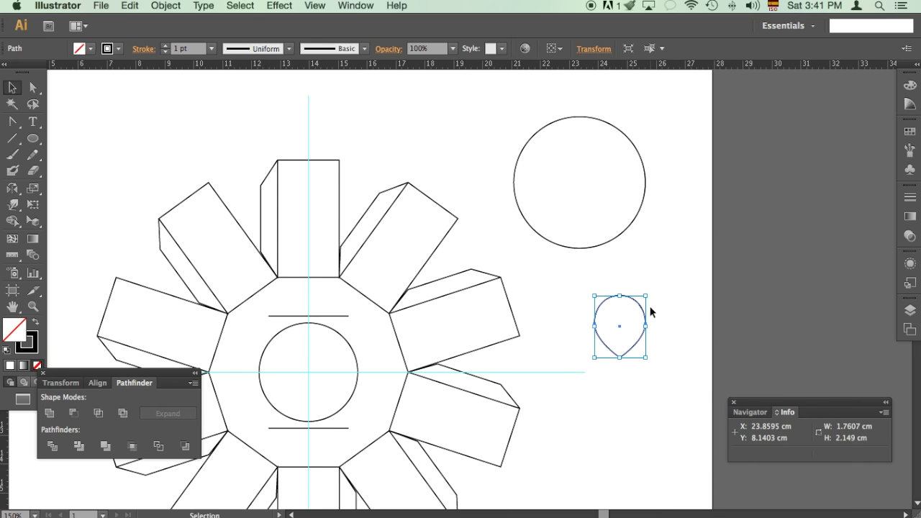
key(super+z)
drag(628, 294, 648, 388)
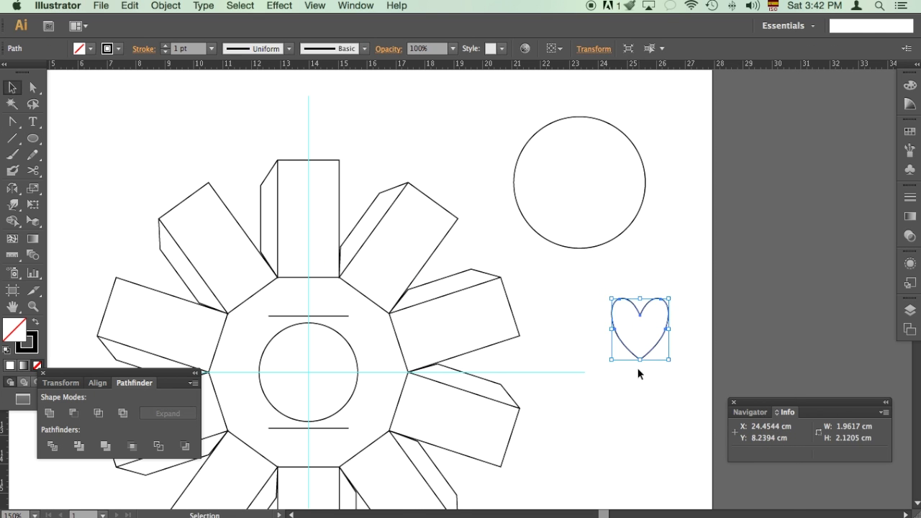
key(super+equal)
key(v)
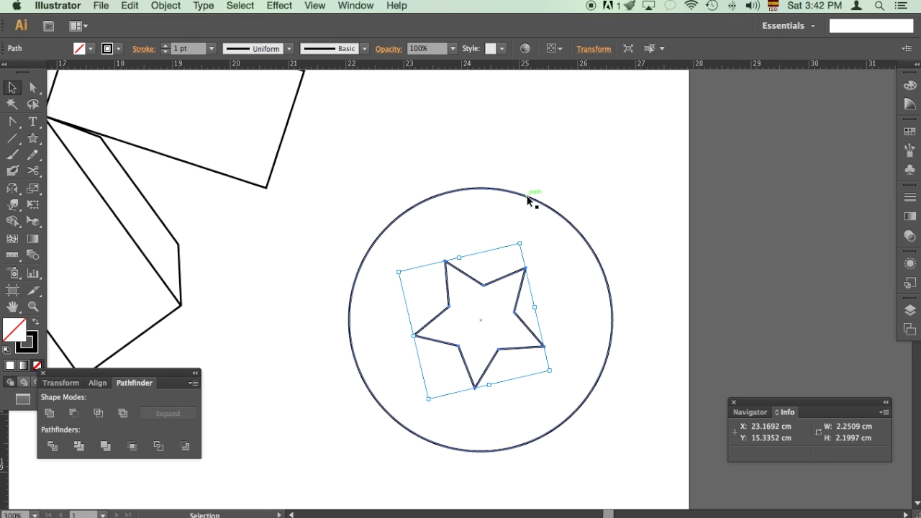
key(Delete)
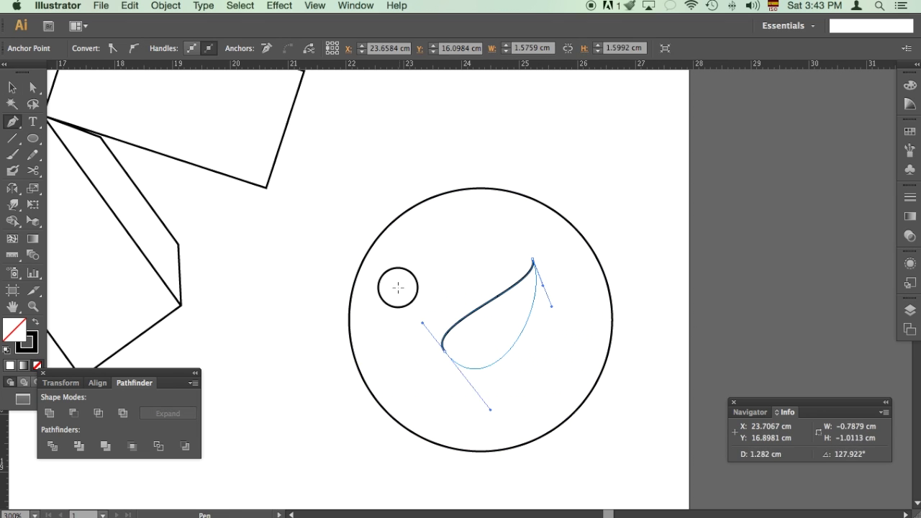
Step: Adjust the leaf's curve and pen-draw a curved stem from its base
drag(396, 288, 479, 402)
key(super+shift+a)
key(super+plus)
key(p)
click(440, 358)
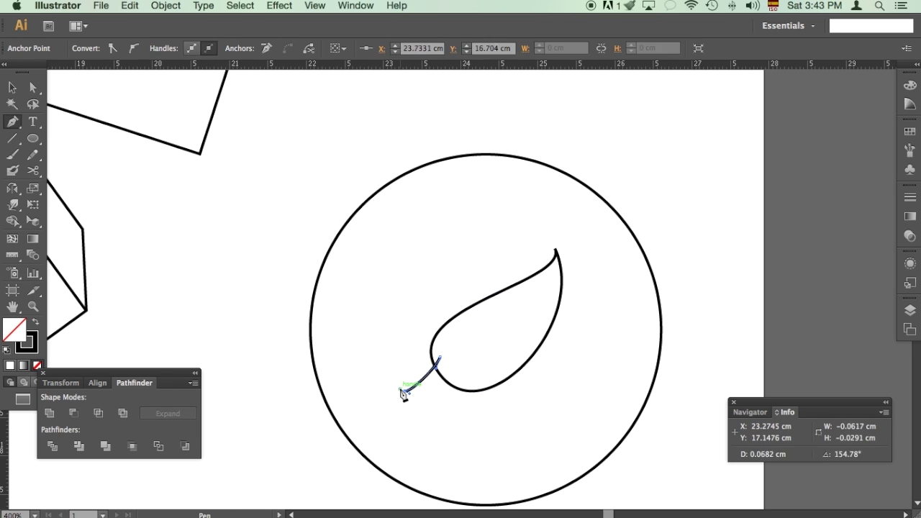
drag(408, 391, 410, 395)
key(super+shift+a)
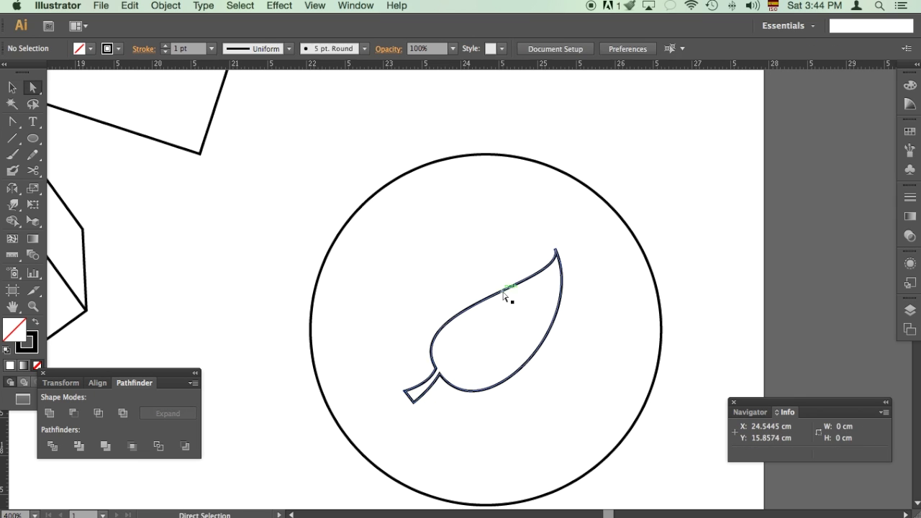
key(super+0)
Step: Add the triangle disc and export the template as a DXF file named 'bokeh'
click(33, 138)
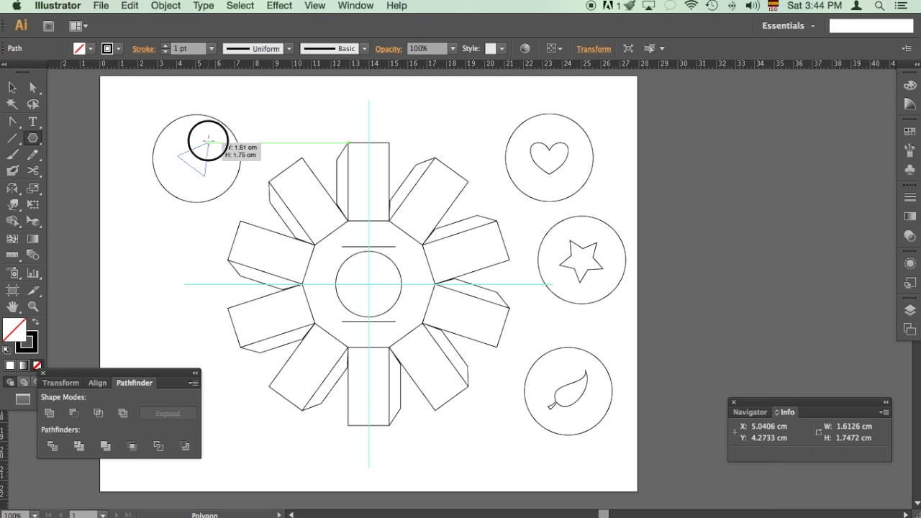
click(144, 240)
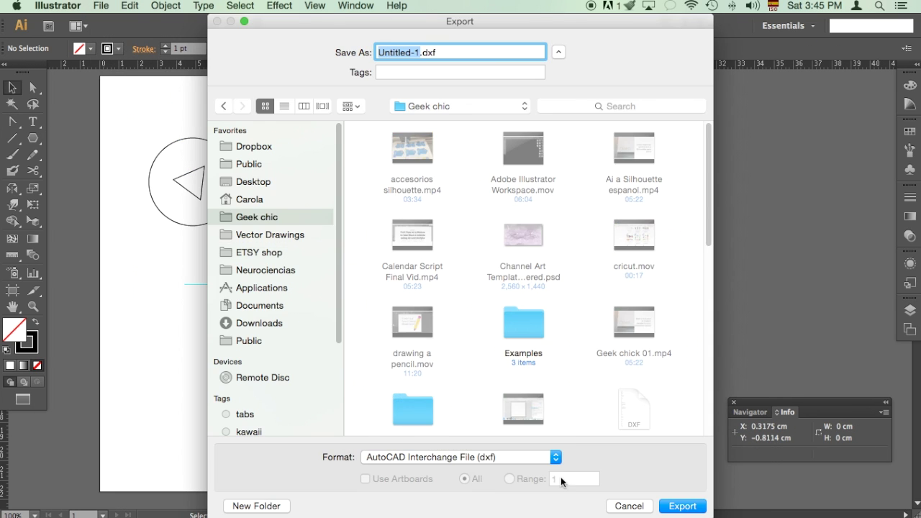
text(bokeh)
click(682, 506)
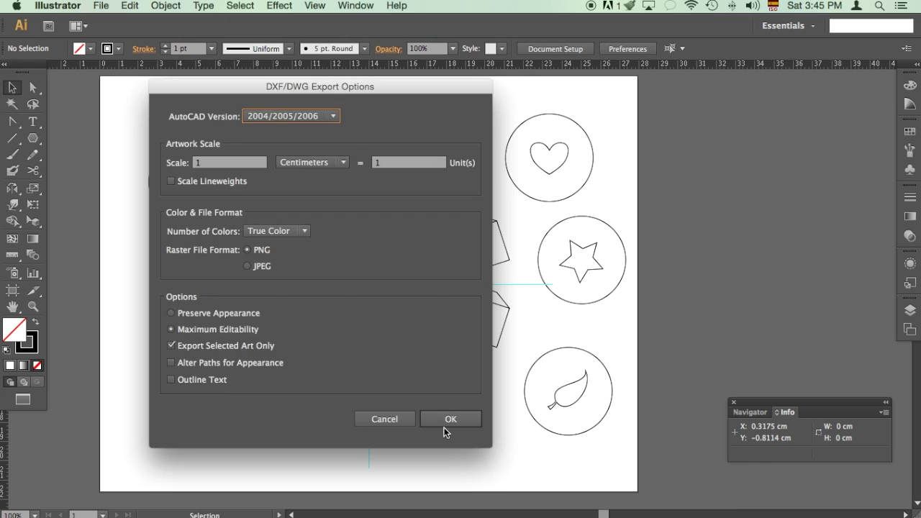
click(444, 425)
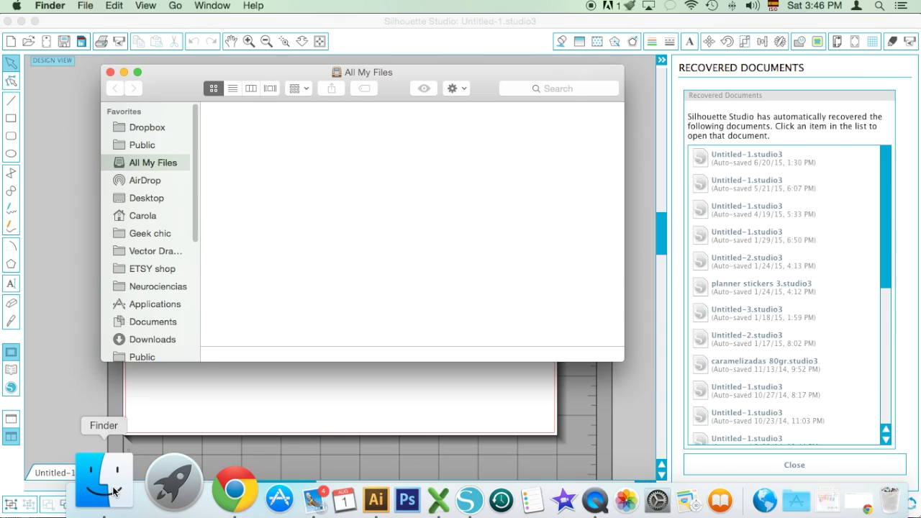
Step: Import bokeh.dxf onto the Silhouette page and enlarge it to about 24.8 × 16.7 cm
text(bokeh)
drag(608, 134, 309, 168)
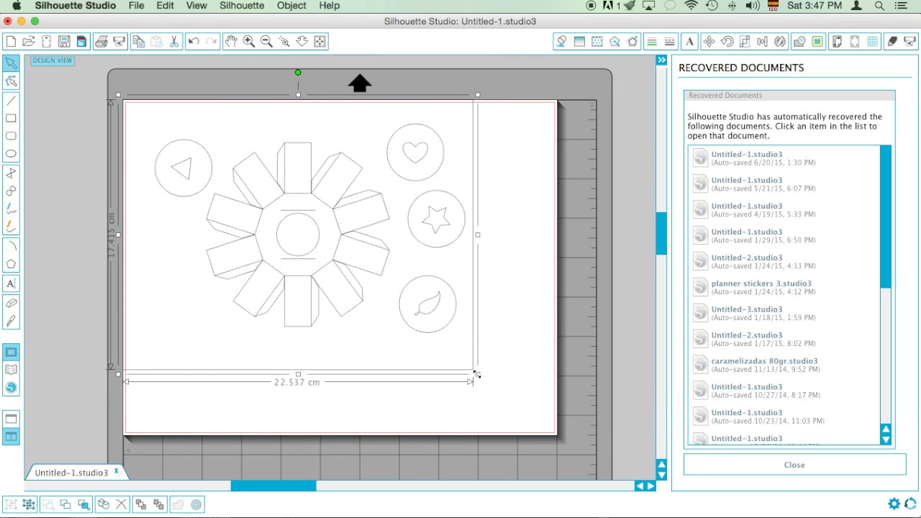
drag(477, 373, 555, 447)
click(627, 256)
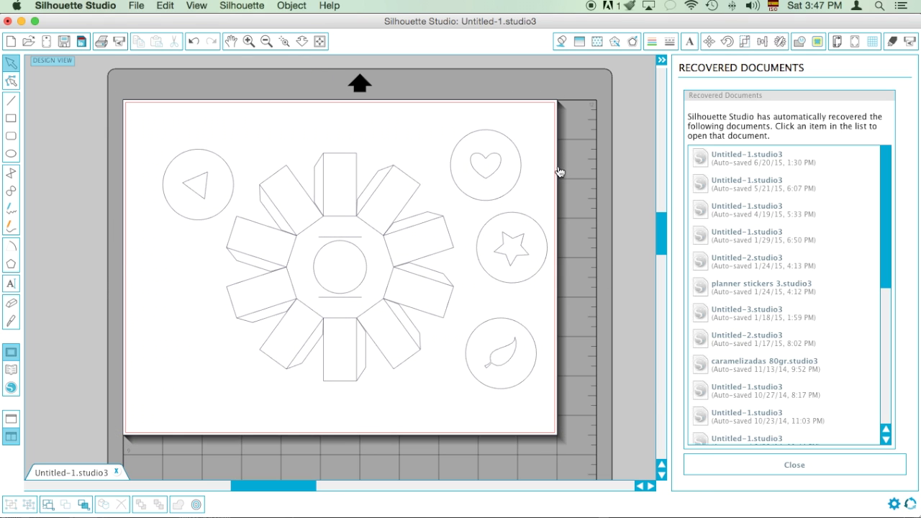
Step: Ungroup the design twice into separate pieces, nudging it slightly left
right_click(559, 171)
click(587, 374)
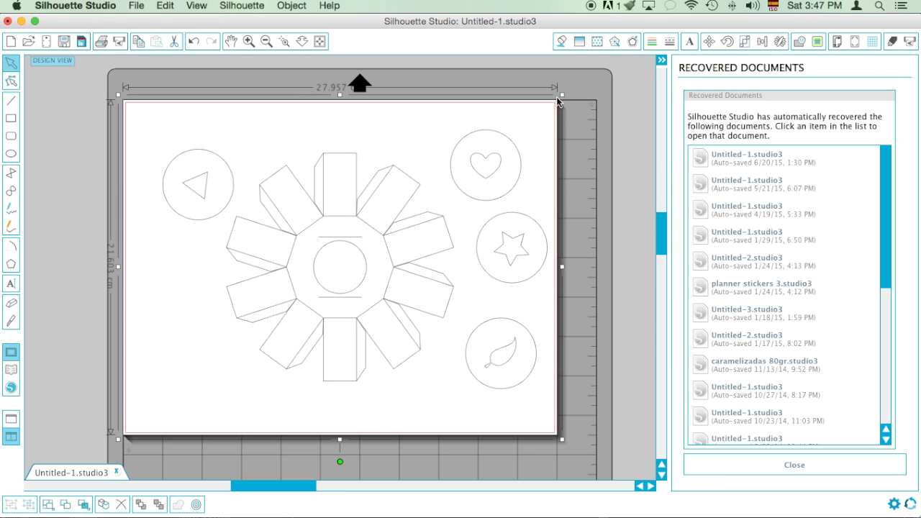
mouse_move(369, 279)
mouse_down()
mouse_move(345, 278)
mouse_move(353, 280)
mouse_up()
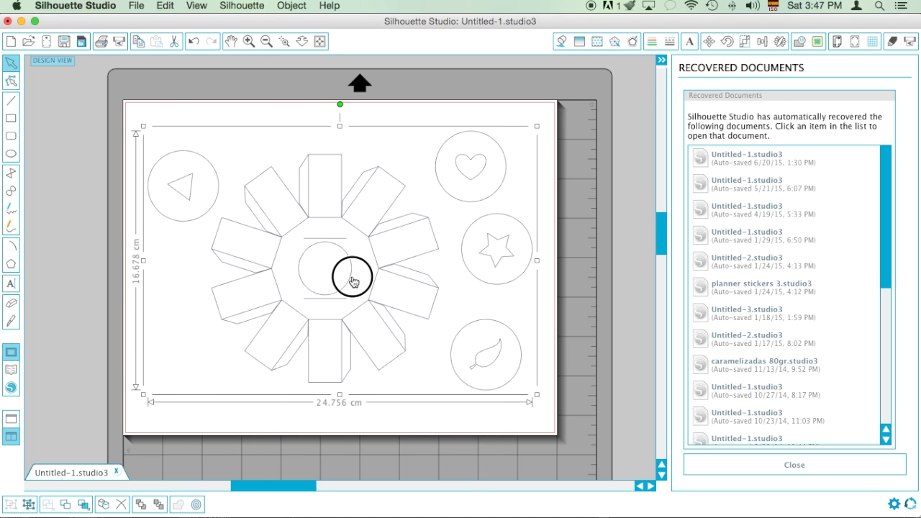
right_click(314, 222)
click(333, 393)
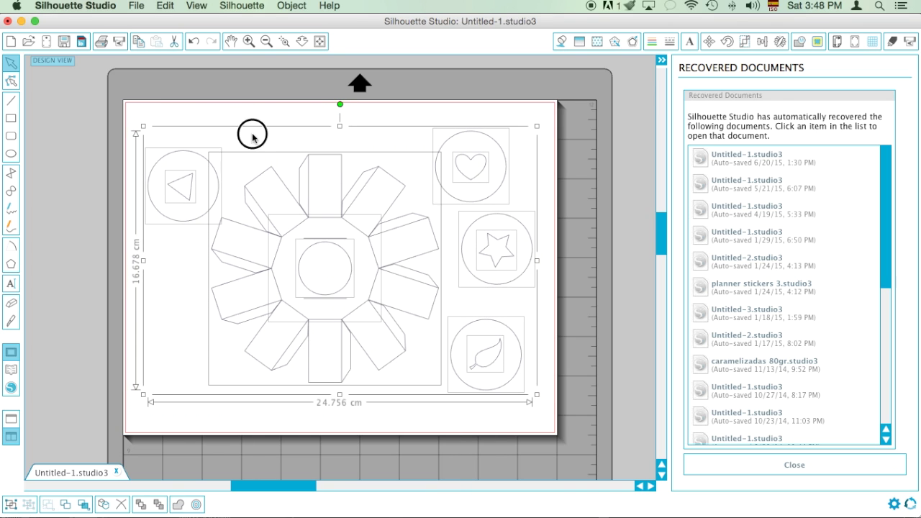
click(252, 137)
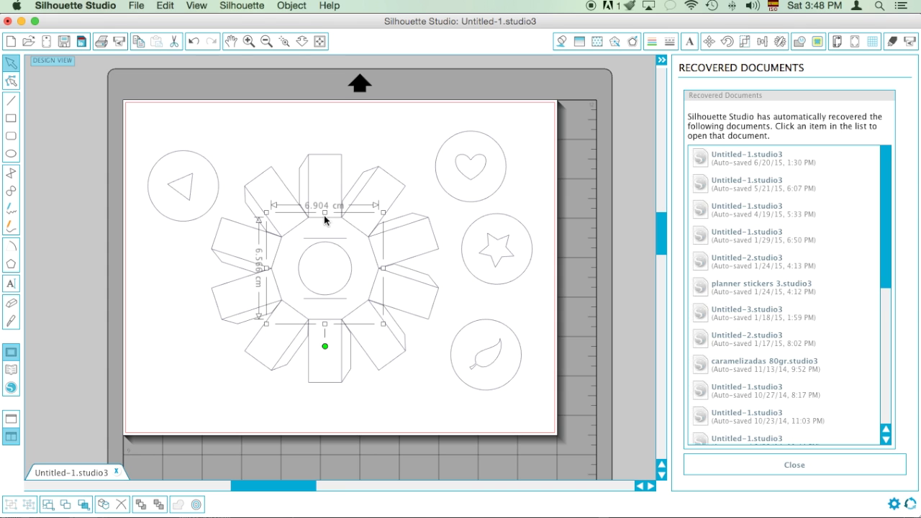
Step: Set the octagon outline to Perforate Edge in Cut Settings
click(652, 41)
click(669, 41)
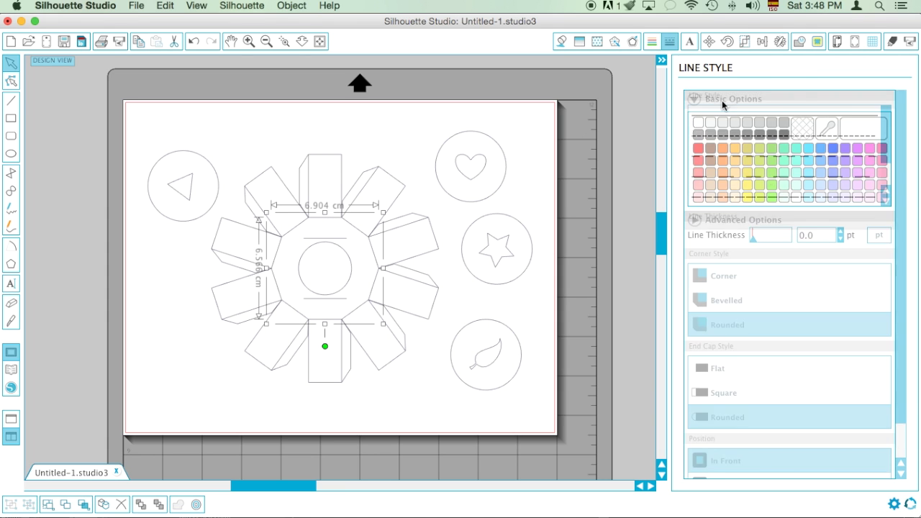
click(891, 41)
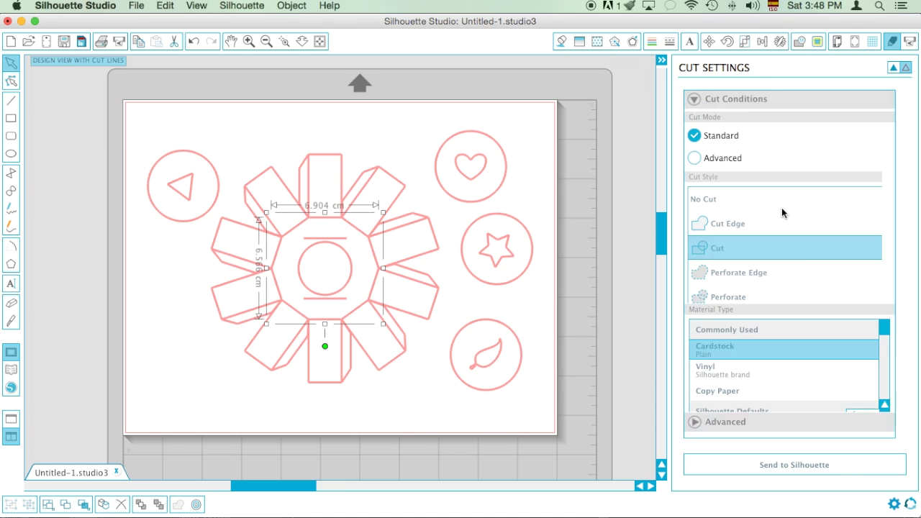
click(757, 273)
click(535, 186)
Step: Release the flower shape's compound path into separate pieces
click(341, 190)
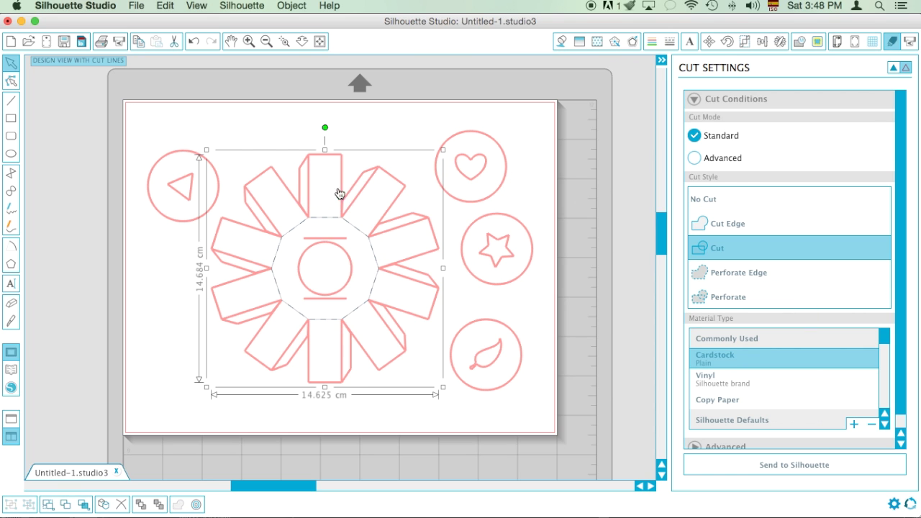
right_click(341, 186)
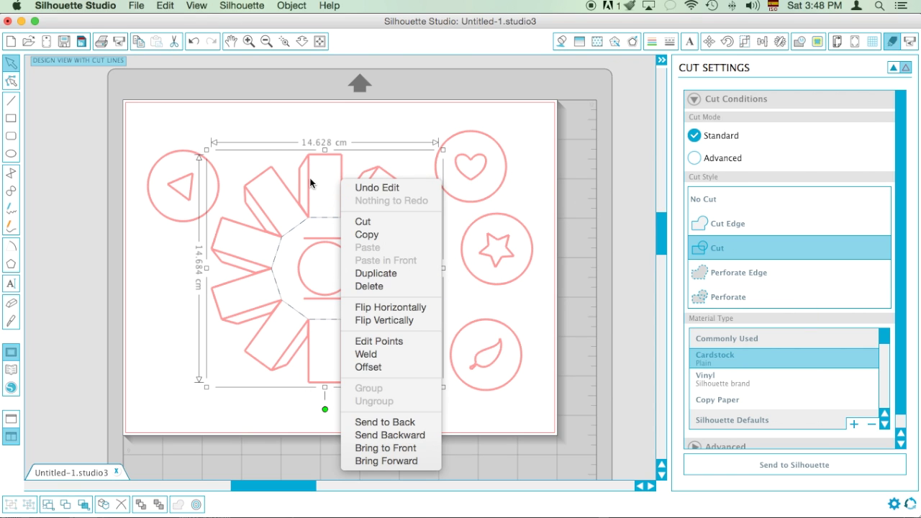
click(283, 131)
click(282, 131)
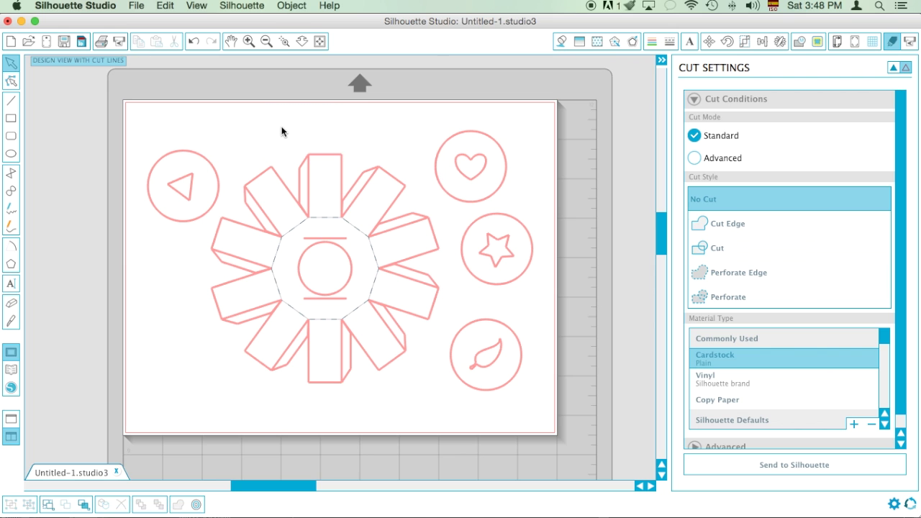
click(248, 42)
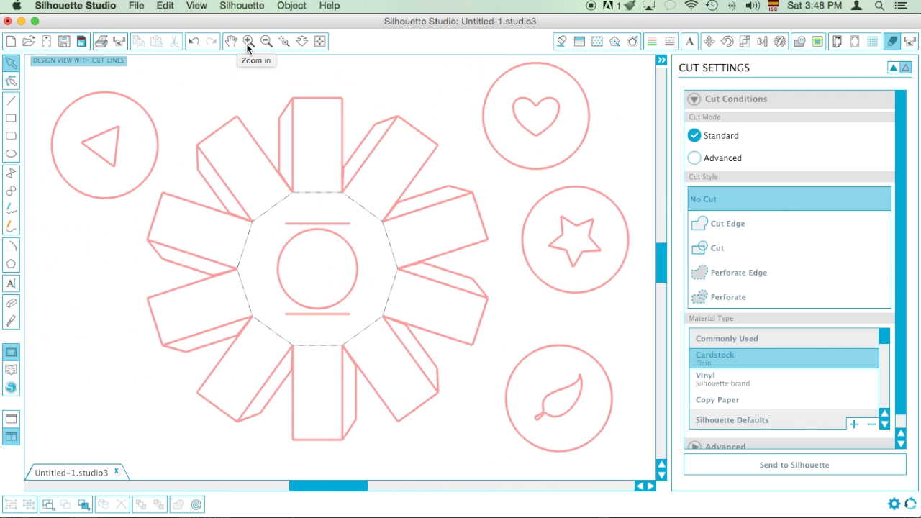
click(232, 197)
right_click(232, 194)
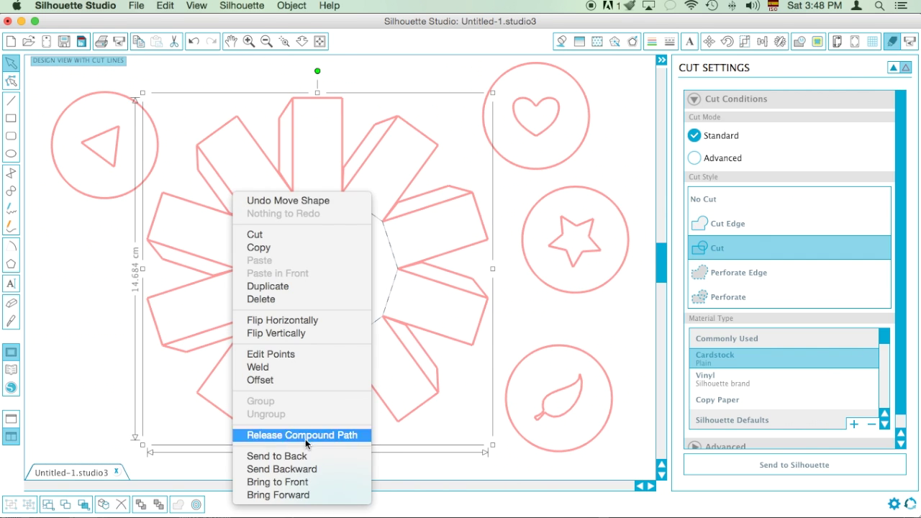
click(306, 435)
click(193, 115)
Step: Set the upper-left and top flap side pieces to Perforate Edge
click(237, 205)
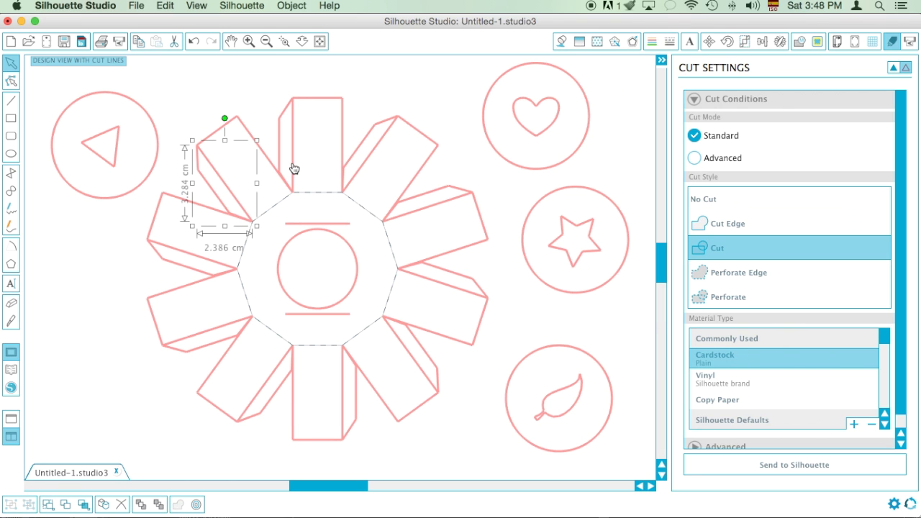
shift+click(294, 168)
click(713, 272)
Step: Make the remaining eight flap side pieces perforated score lines
click(400, 193)
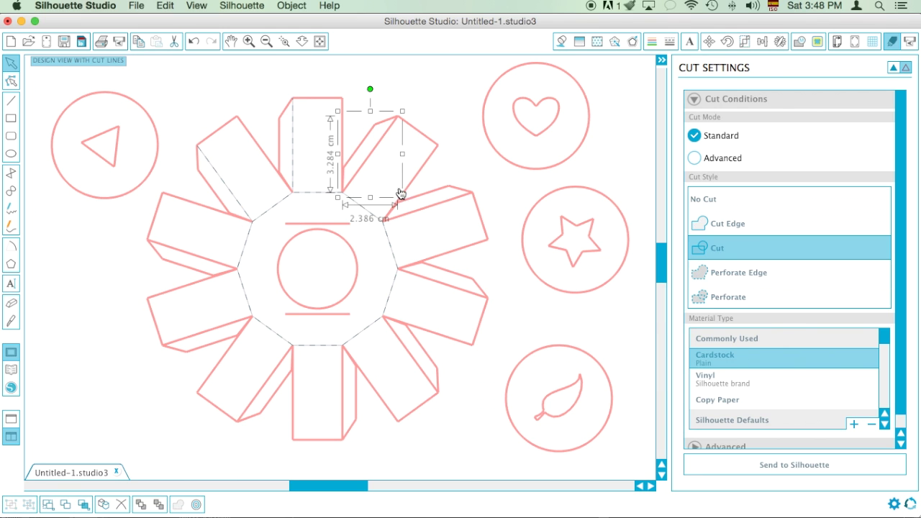
shift+click(428, 214)
shift+click(448, 286)
shift+click(421, 369)
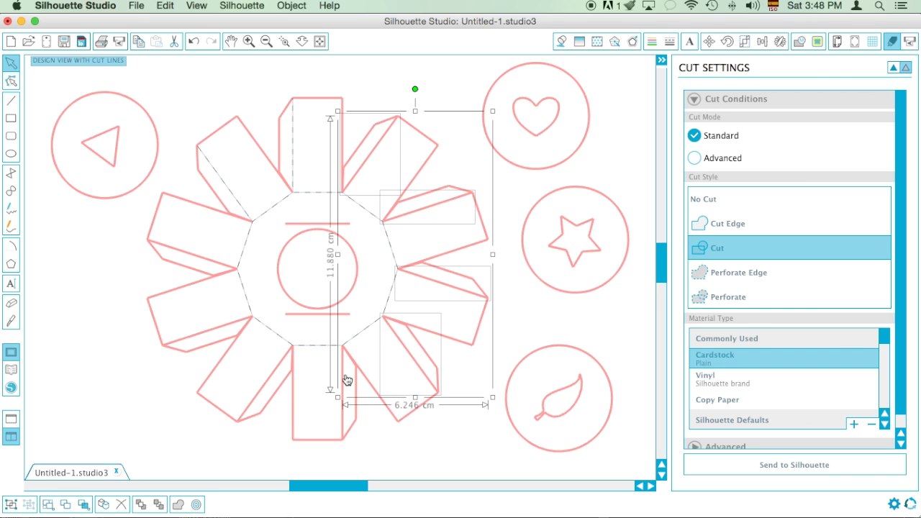
shift+click(345, 380)
shift+click(273, 377)
shift+click(213, 333)
shift+click(195, 259)
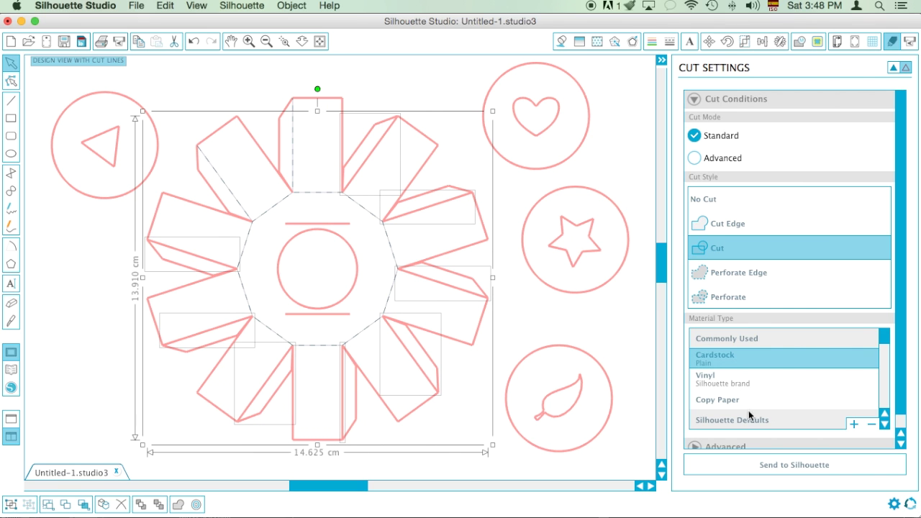
click(741, 282)
click(360, 88)
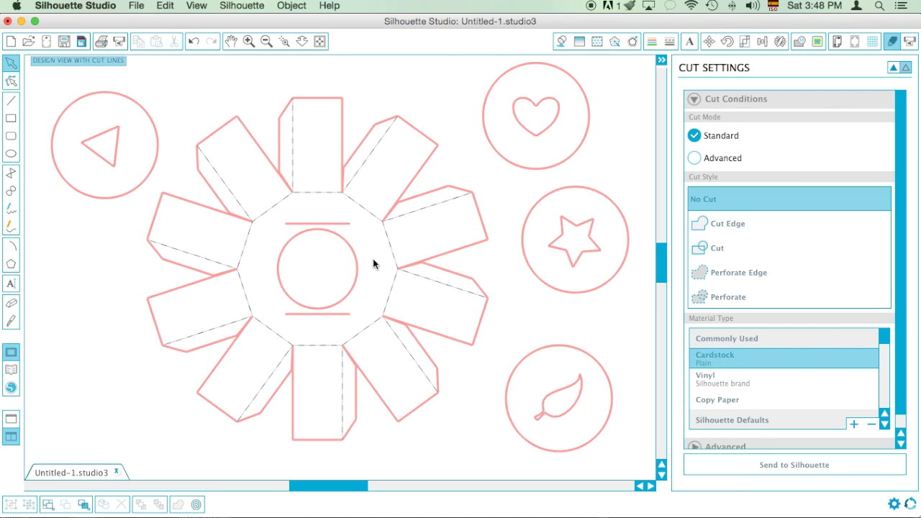
click(320, 41)
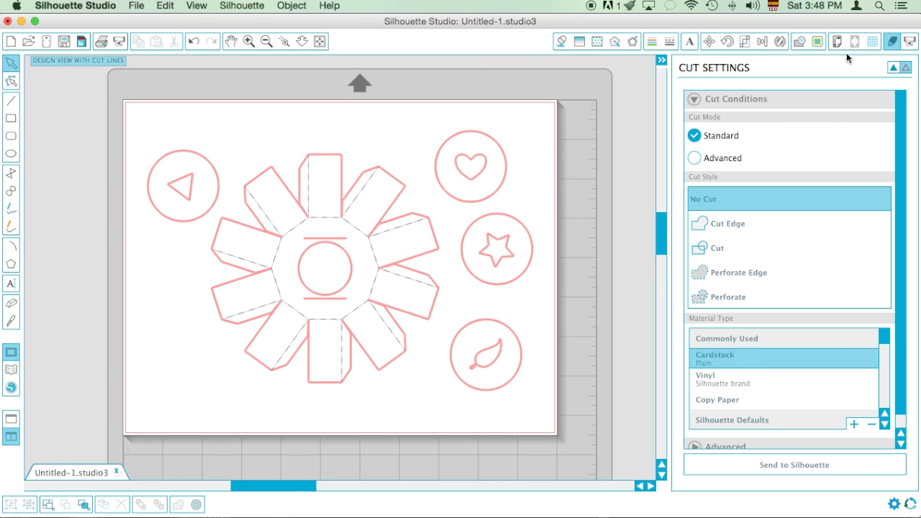